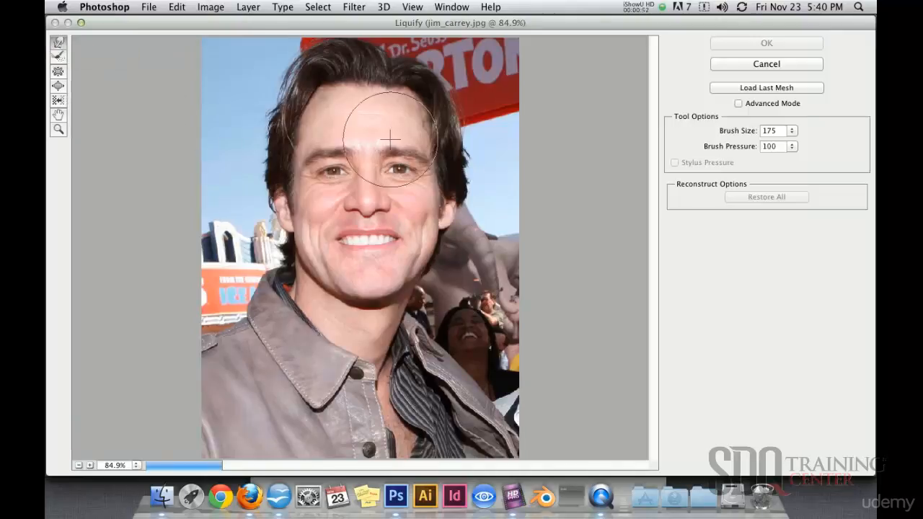
Push the hair and eye area inward with Forward Warp at brush size 175, and try and undo a stroke at size 1501.
mouse_move(469, 173)
mouse_down()
mouse_move(426, 190)
mouse_move(390, 179)
mouse_up()
drag(448, 134, 398, 126)
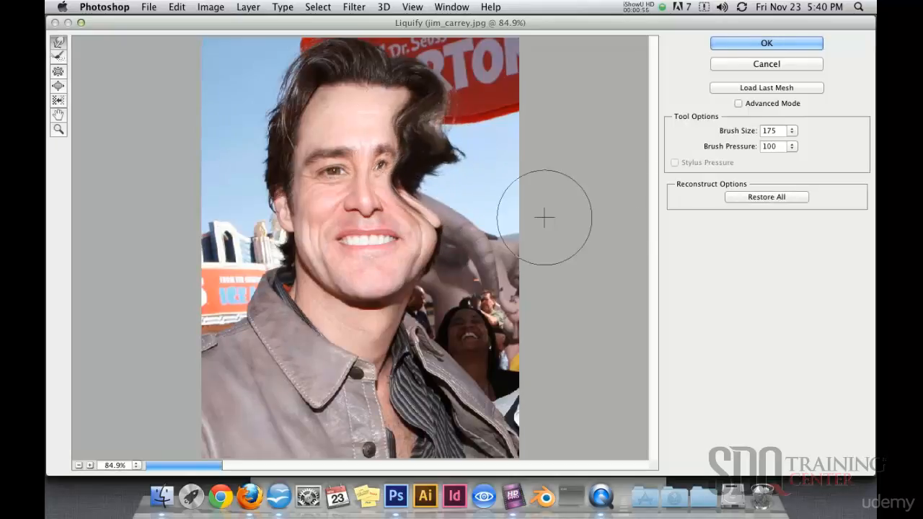
click(791, 132)
mouse_move(725, 146)
mouse_down()
mouse_move(748, 145)
mouse_move(693, 150)
mouse_up()
click(732, 144)
click(734, 145)
drag(444, 148, 427, 147)
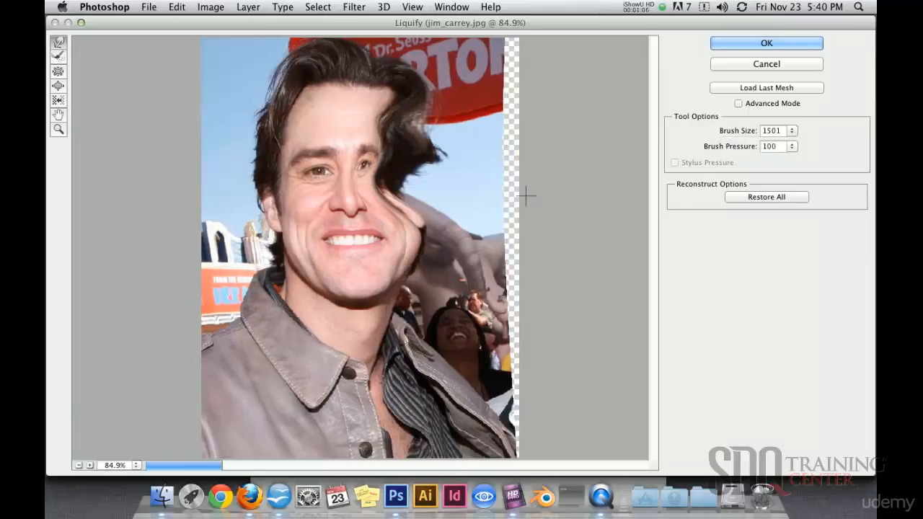
key(super+z)
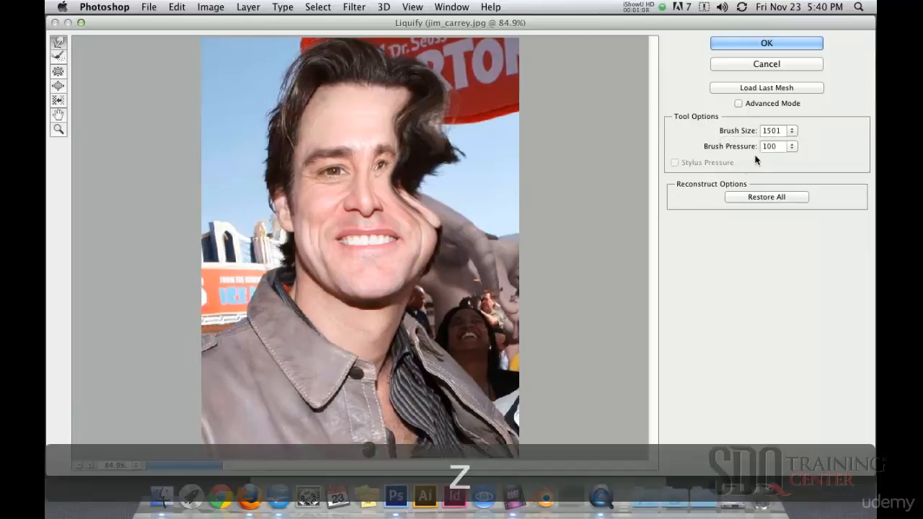
Set the Forward Warp brush to size 151 and pressure 88, and smear the mouth and jaw sideways across the face.
click(791, 132)
drag(733, 147, 727, 147)
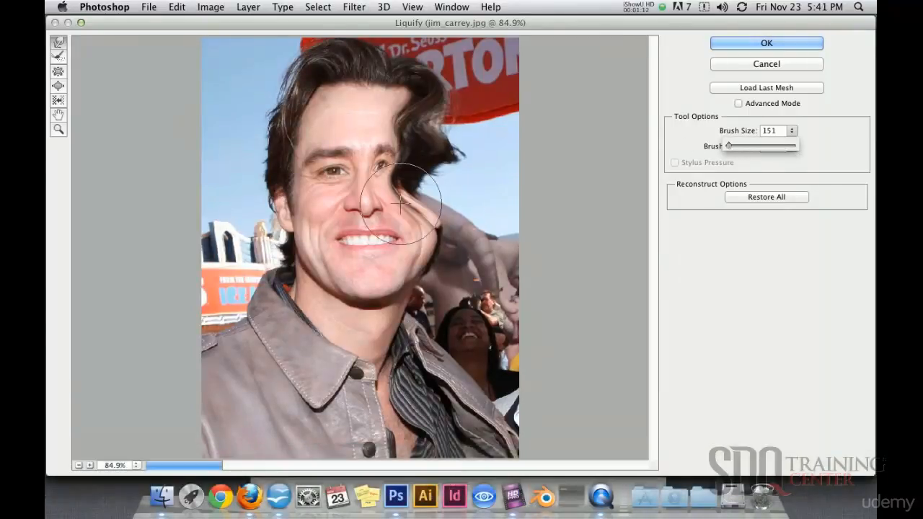
click(542, 169)
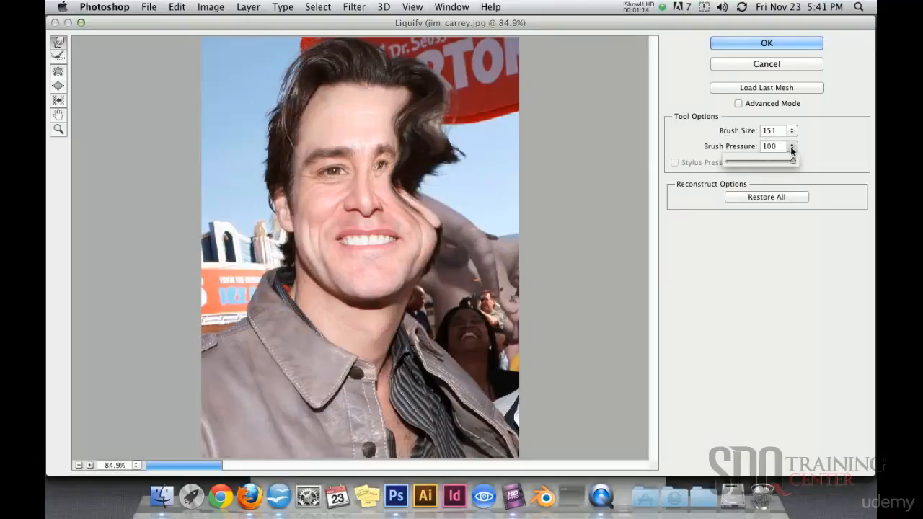
click(424, 236)
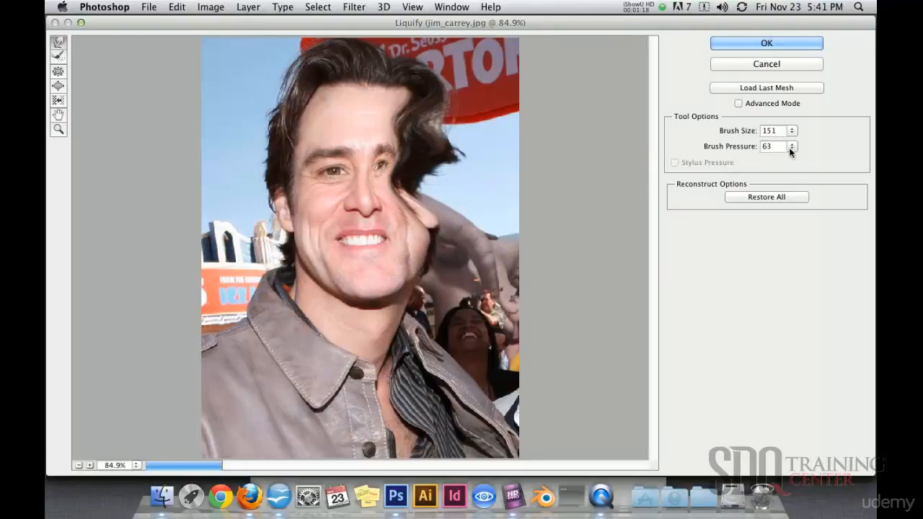
mouse_move(430, 271)
mouse_down()
mouse_move(408, 254)
mouse_move(319, 250)
mouse_up()
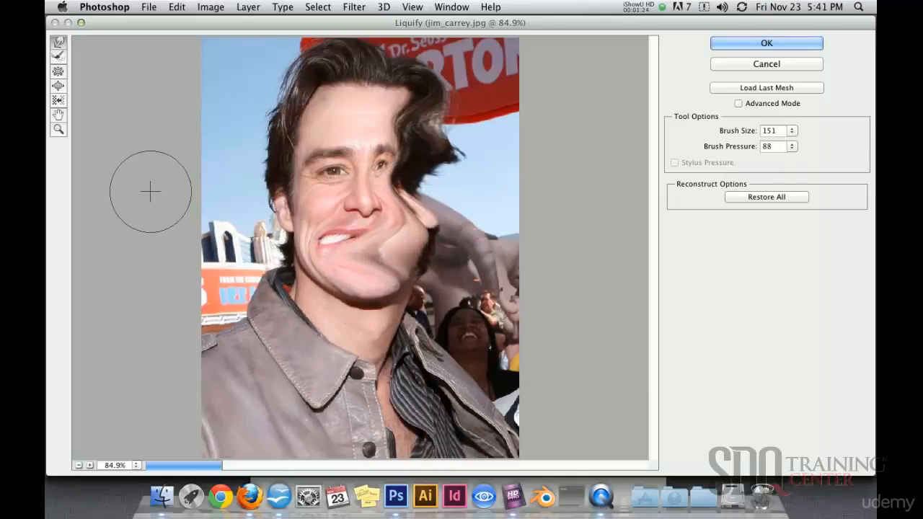
Paint the distorted eye, cheek, mouth and chin back toward their original shape with the Reconstruct tool at pressure 100.
click(58, 59)
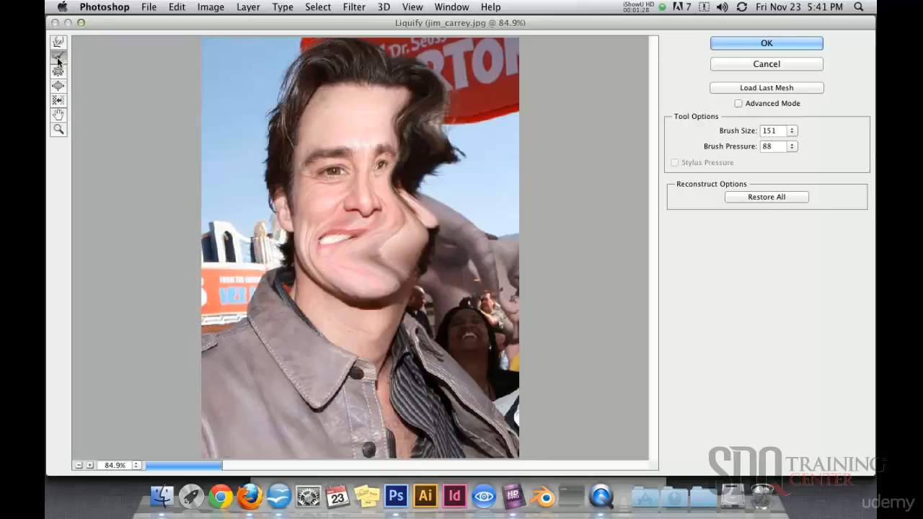
drag(401, 106, 401, 237)
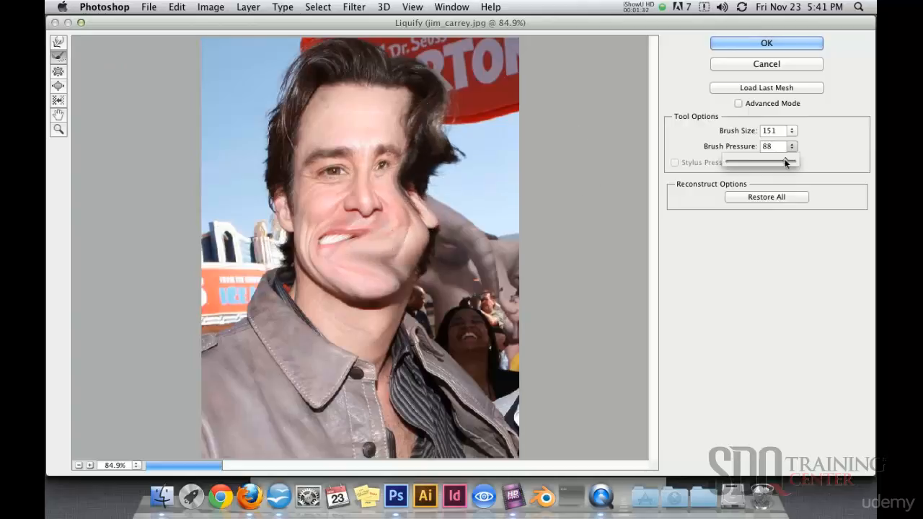
mouse_move(398, 118)
mouse_down()
mouse_move(401, 216)
mouse_move(375, 155)
mouse_move(357, 272)
mouse_move(354, 263)
mouse_move(382, 266)
mouse_move(422, 144)
mouse_move(429, 195)
mouse_move(433, 145)
mouse_move(408, 247)
mouse_up()
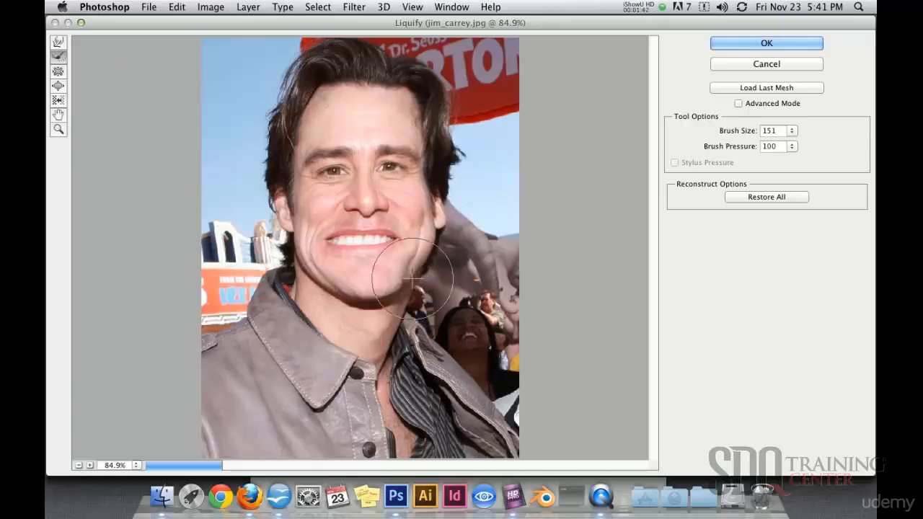
drag(321, 287, 352, 301)
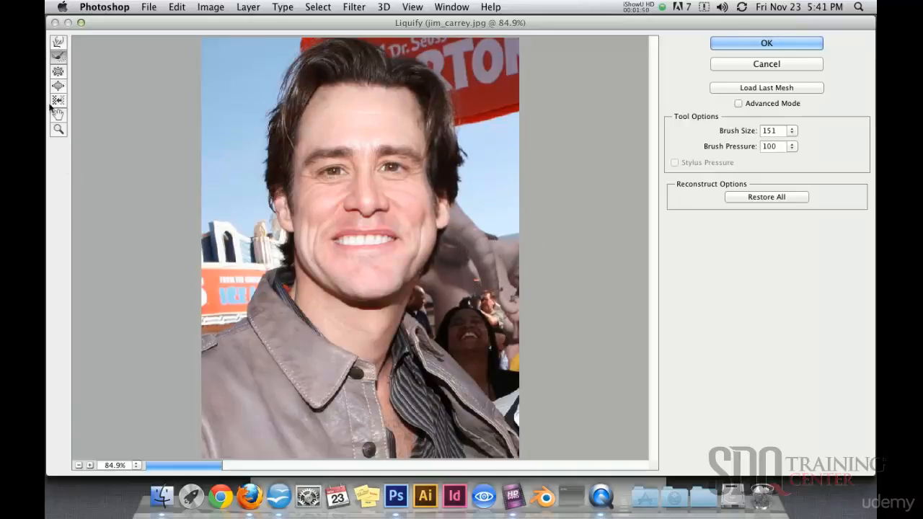
Try the Pucker tool on one eye and the Bloat tool at brush size 200 on the nose, and restore the whole image.
click(58, 72)
click(390, 166)
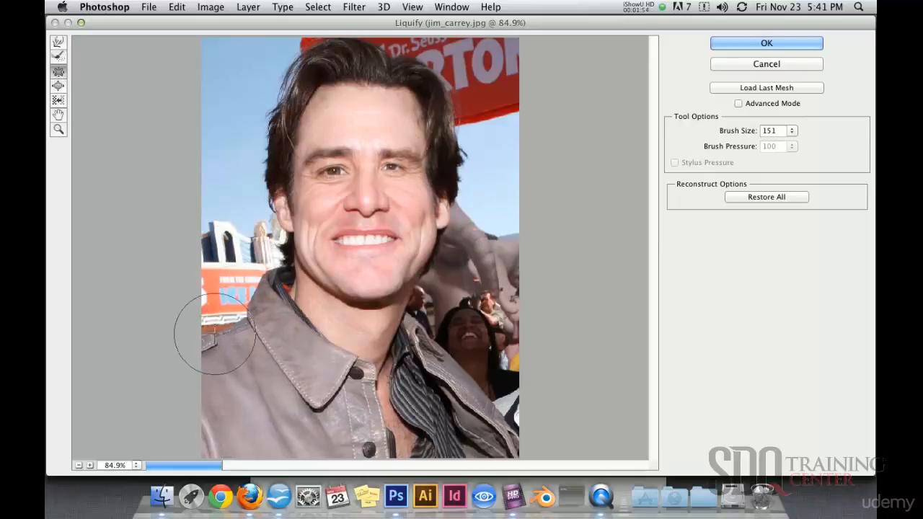
click(59, 85)
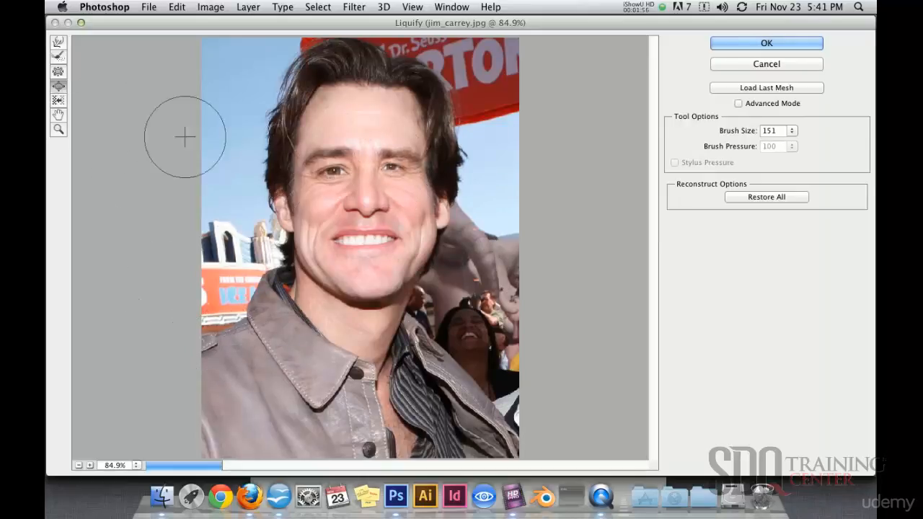
key(bracketright)
key(bracketright)
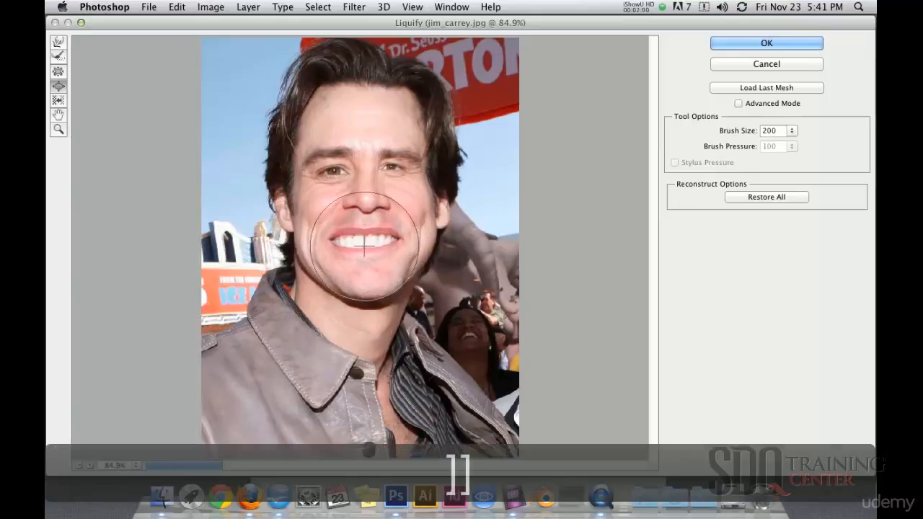
click(365, 201)
drag(365, 201, 365, 201)
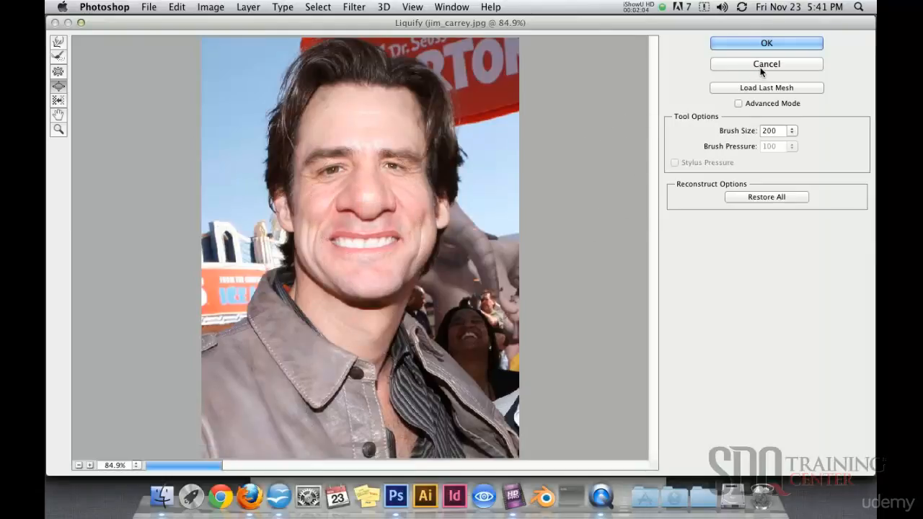
click(763, 202)
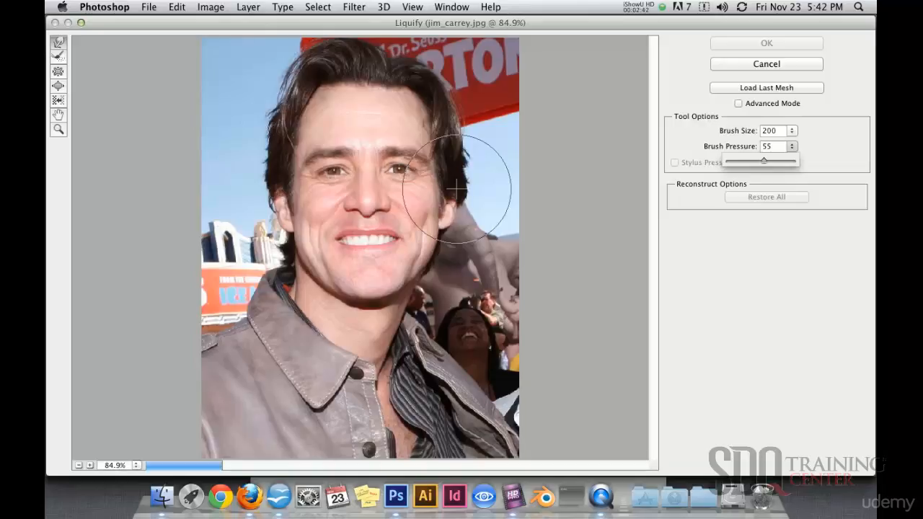
Set the Forward Warp brush size to 250 and push both sides of the head inward at eye level.
key(bracketright)
key(bracketright)
key(bracketright)
key(bracketleft)
key(bracketleft)
key(bracketleft)
key(bracketright)
key(bracketright)
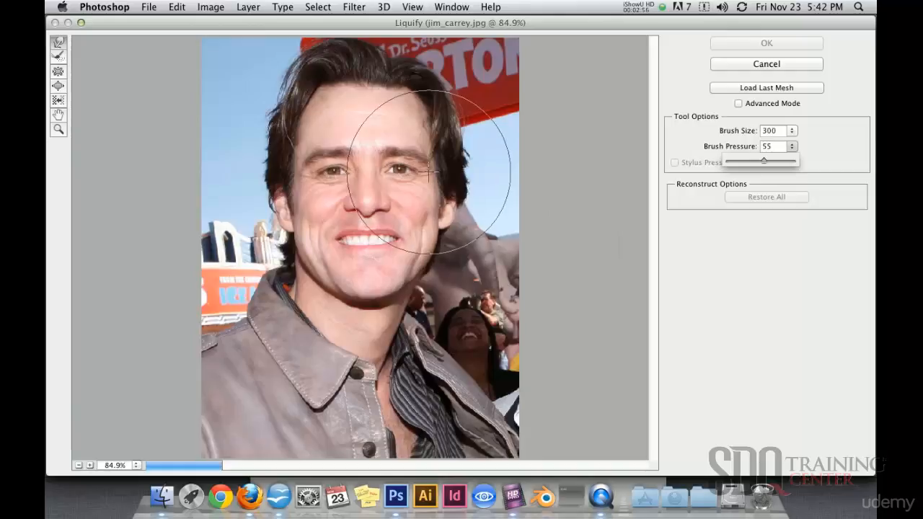
key(bracketleft)
key(bracketleft)
key(bracketleft)
key(bracketright)
key(bracketright)
key(bracketright)
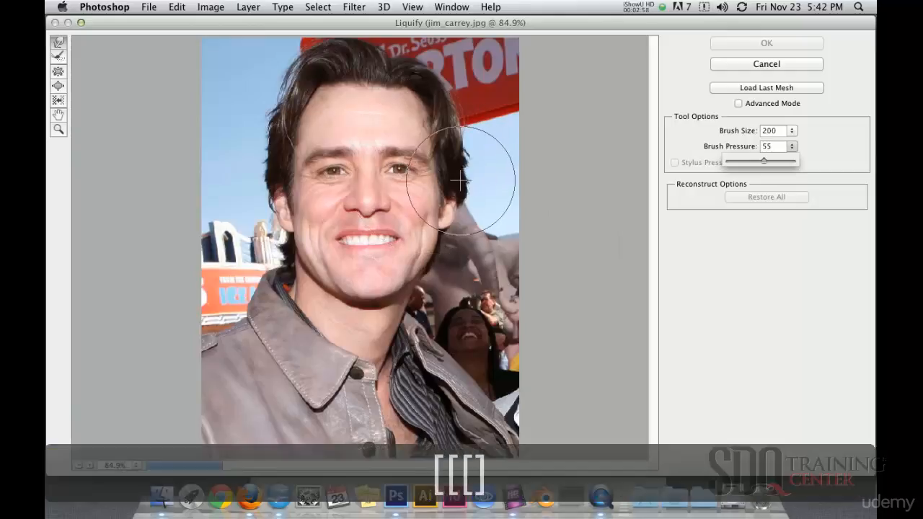
key(bracketleft)
mouse_move(463, 181)
mouse_down()
mouse_move(464, 165)
mouse_move(443, 155)
mouse_move(429, 166)
mouse_up()
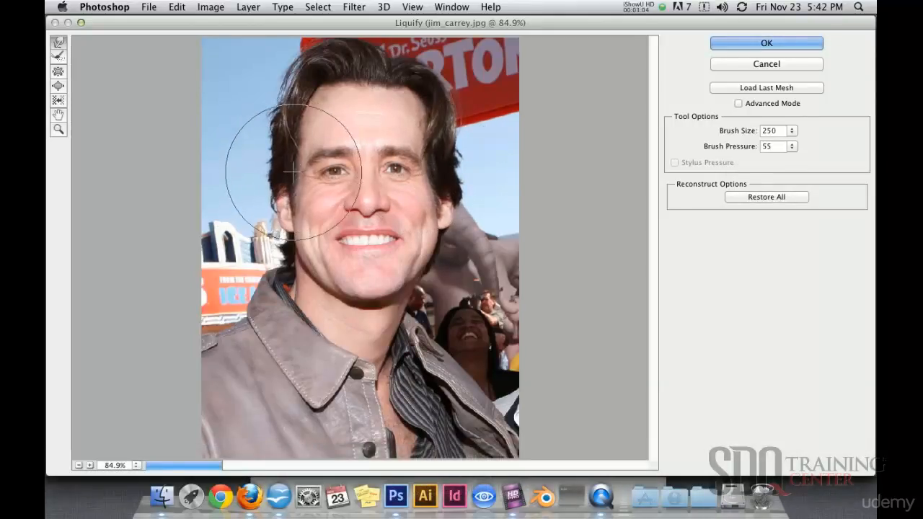
drag(292, 170, 310, 157)
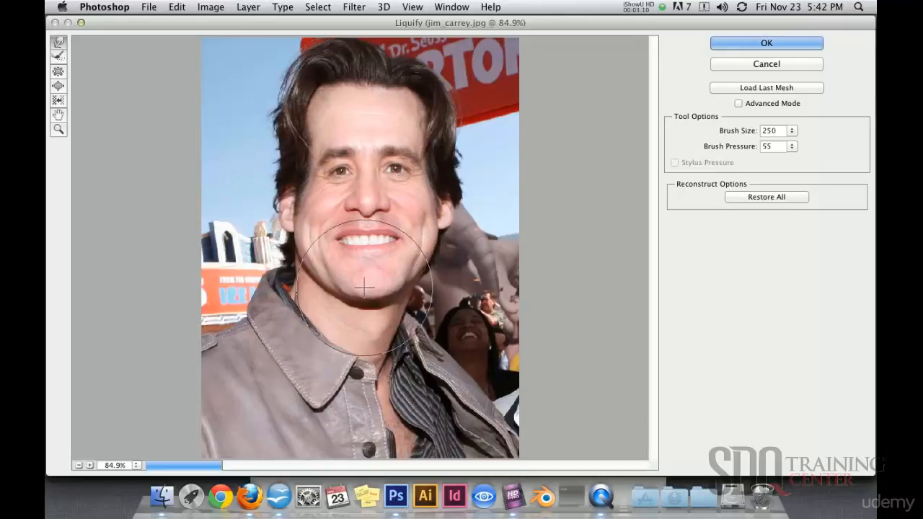
Lengthen the face with Forward Warp by pulling the chin down and pushing the hairline up across the forehead.
drag(367, 286, 369, 297)
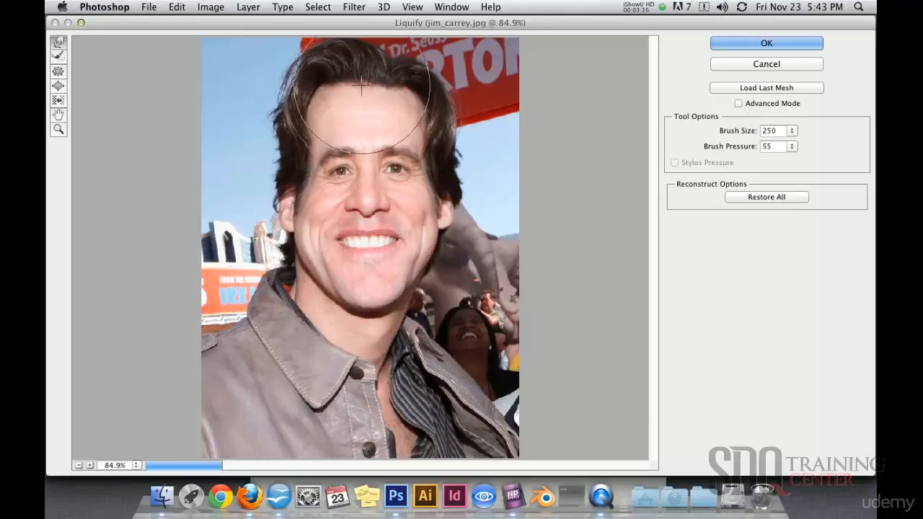
mouse_move(366, 92)
mouse_down()
mouse_move(327, 94)
mouse_move(318, 73)
mouse_up()
drag(418, 94, 416, 81)
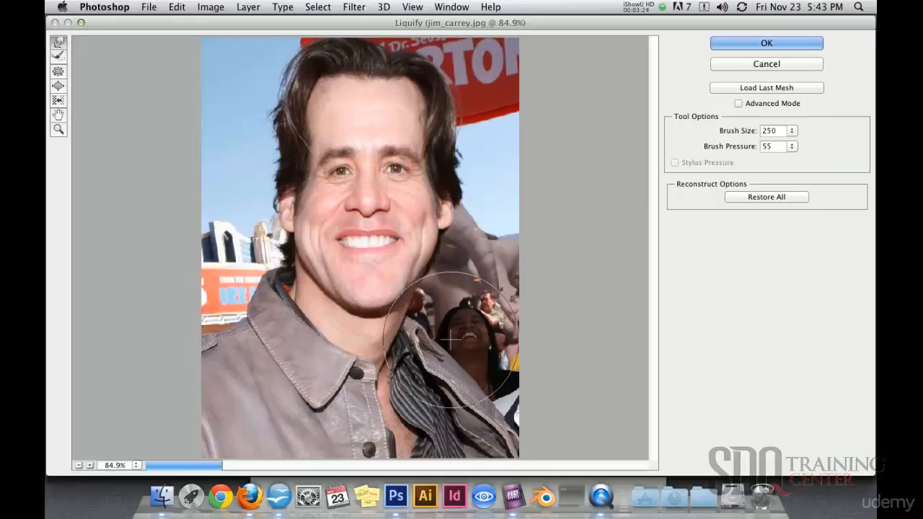
Reshape the hair and narrow the head around the temples with Forward Warp, and pull the chin further down.
mouse_move(313, 70)
mouse_down()
mouse_move(288, 45)
mouse_move(324, 41)
mouse_move(293, 79)
mouse_move(278, 75)
mouse_move(280, 112)
mouse_move(269, 114)
mouse_move(285, 140)
mouse_move(273, 141)
mouse_move(277, 167)
mouse_move(266, 167)
mouse_move(284, 167)
mouse_move(266, 127)
mouse_move(278, 128)
mouse_move(288, 151)
mouse_up()
mouse_move(456, 166)
mouse_down()
mouse_move(468, 188)
mouse_move(465, 228)
mouse_move(453, 225)
mouse_move(462, 206)
mouse_move(441, 194)
mouse_up()
mouse_move(450, 123)
mouse_down()
mouse_move(430, 72)
mouse_move(428, 88)
mouse_move(410, 85)
mouse_move(434, 110)
mouse_move(421, 113)
mouse_move(427, 120)
mouse_move(434, 83)
mouse_move(400, 107)
mouse_up()
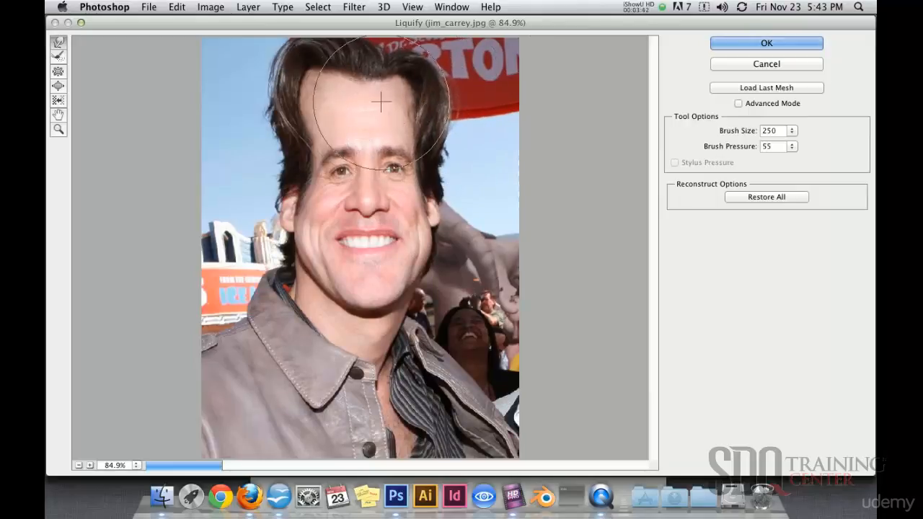
drag(368, 289, 369, 305)
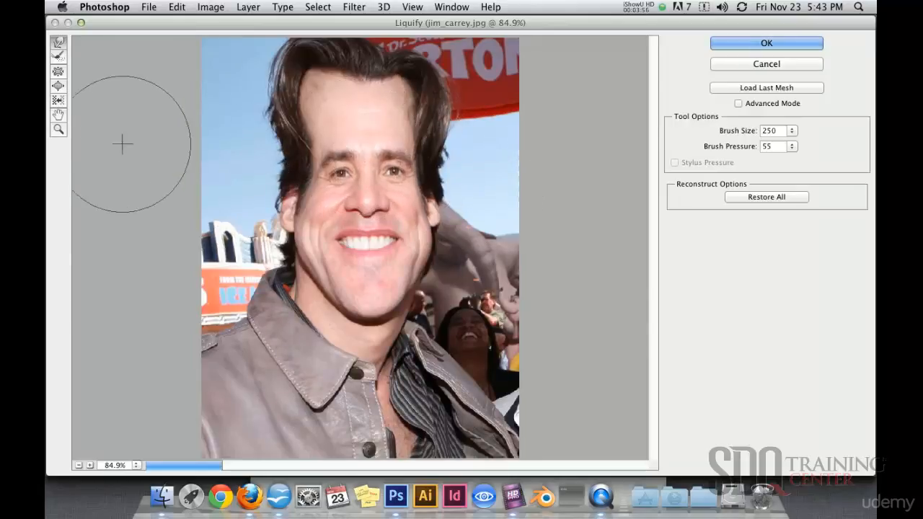
Select the Bloat tool and reduce the brush size to 150.
click(59, 86)
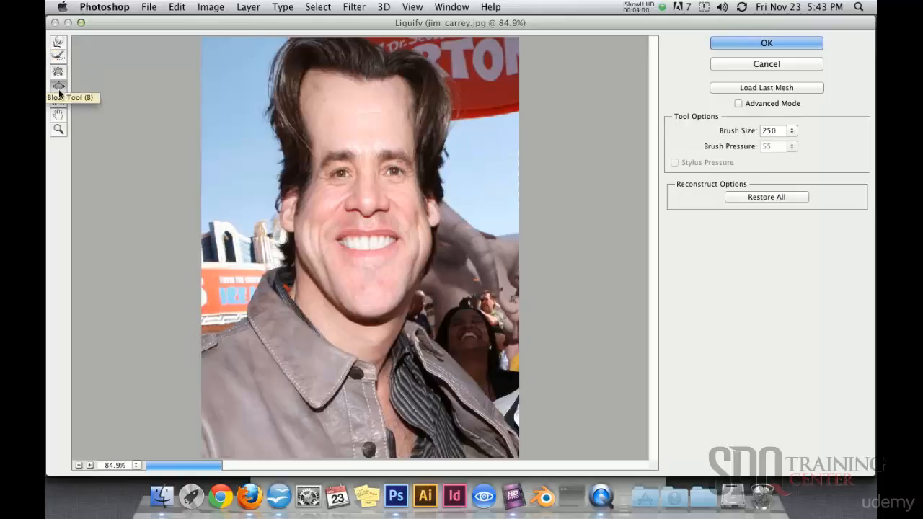
key(bracketleft)
key(bracketleft)
key(bracketleft)
key(bracketleft)
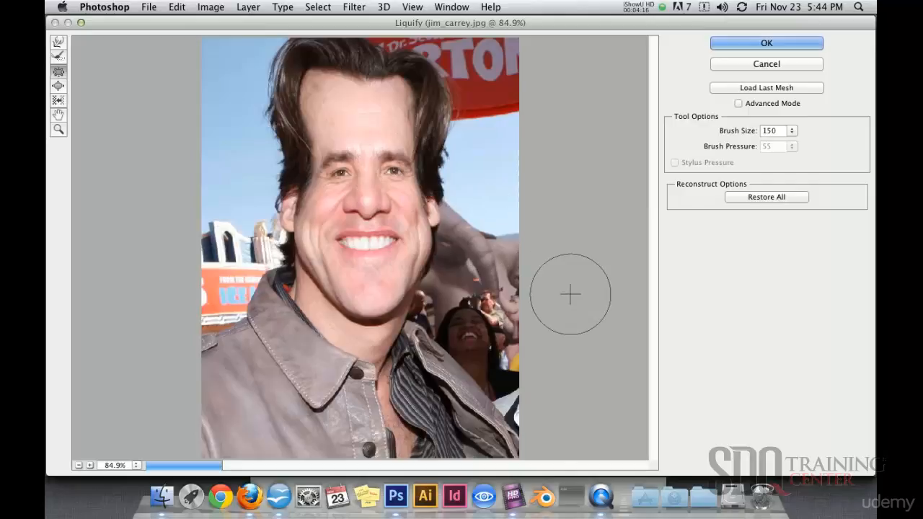
Set the Forward Warp brush to size 125 and pressure 48, and stretch both corners of the mouth outward into a wider smile.
click(57, 43)
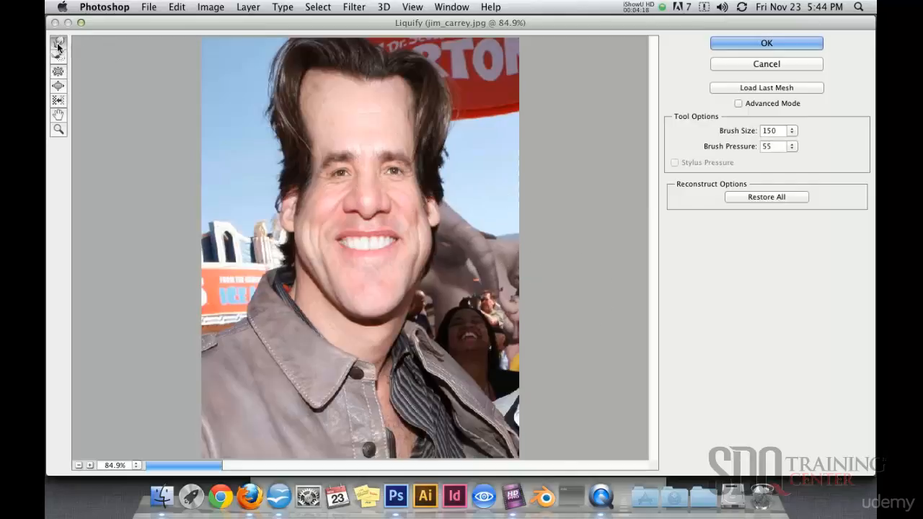
key(bracketleft)
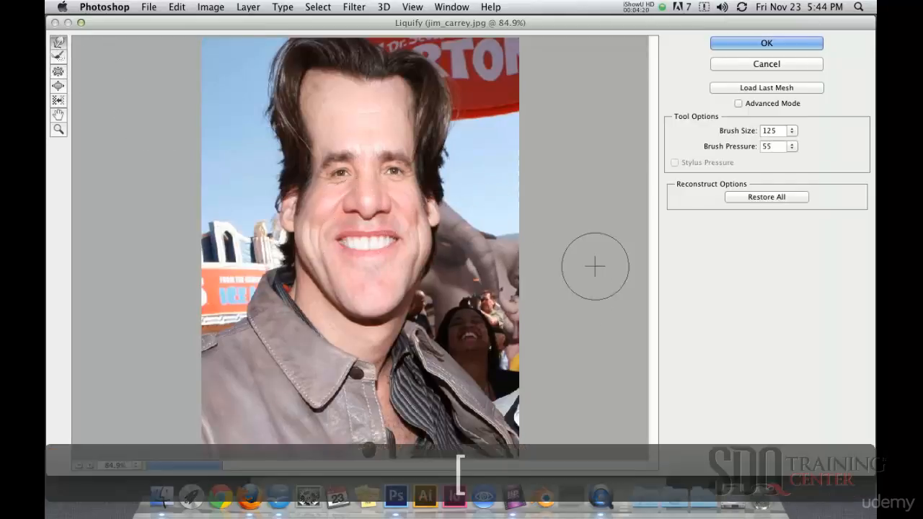
drag(791, 148, 759, 160)
mouse_move(319, 251)
mouse_down()
mouse_move(338, 239)
mouse_move(323, 240)
mouse_up()
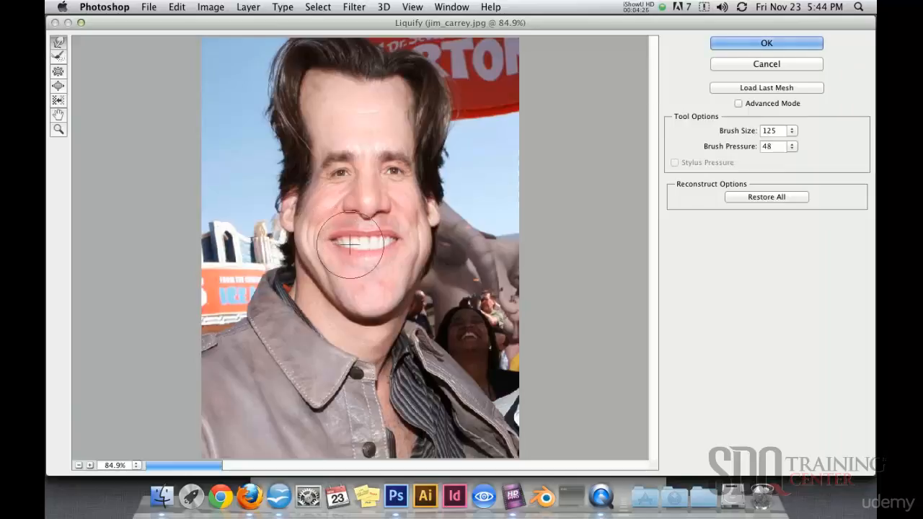
drag(398, 239, 411, 238)
drag(335, 240, 326, 242)
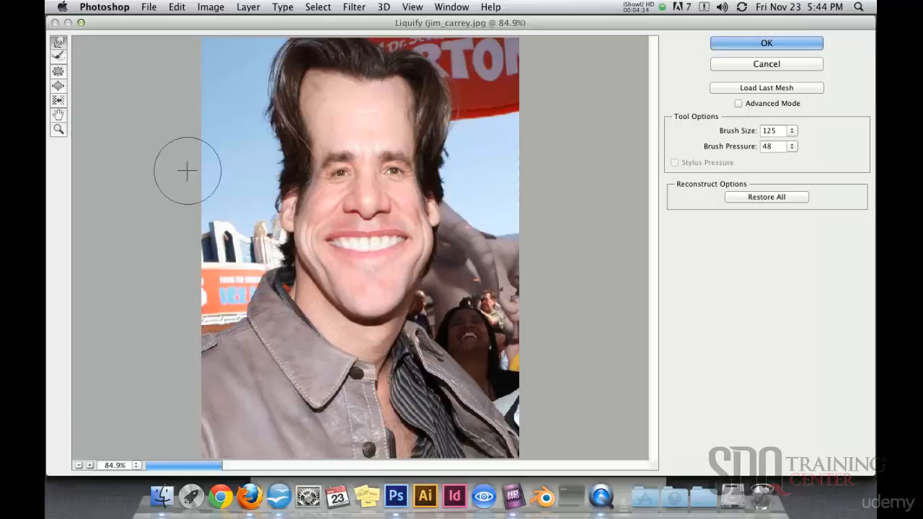
Enlarge the cheeks with a bigger Bloat brush and push the cheek area outward with Forward Warp at brush size 175.
click(62, 87)
key(bracketright)
key(bracketright)
key(bracketright)
key(bracketright)
key(bracketright)
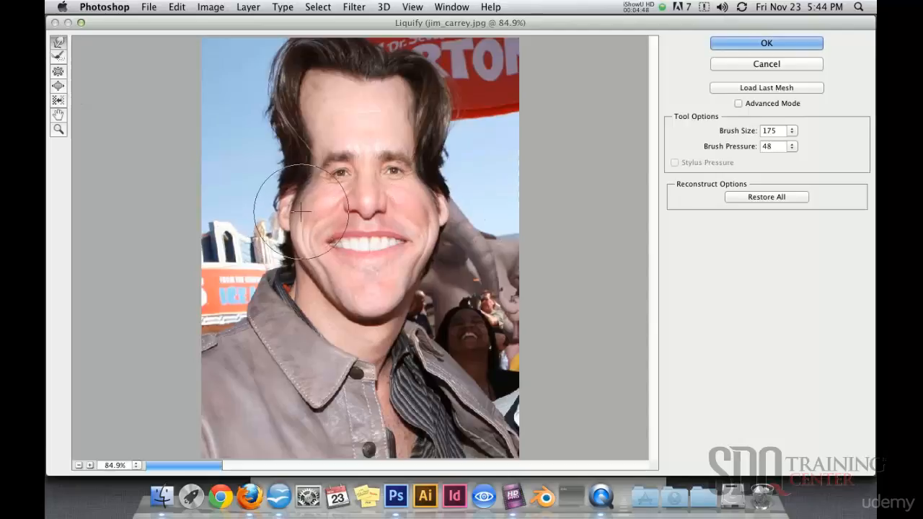
drag(404, 235, 413, 227)
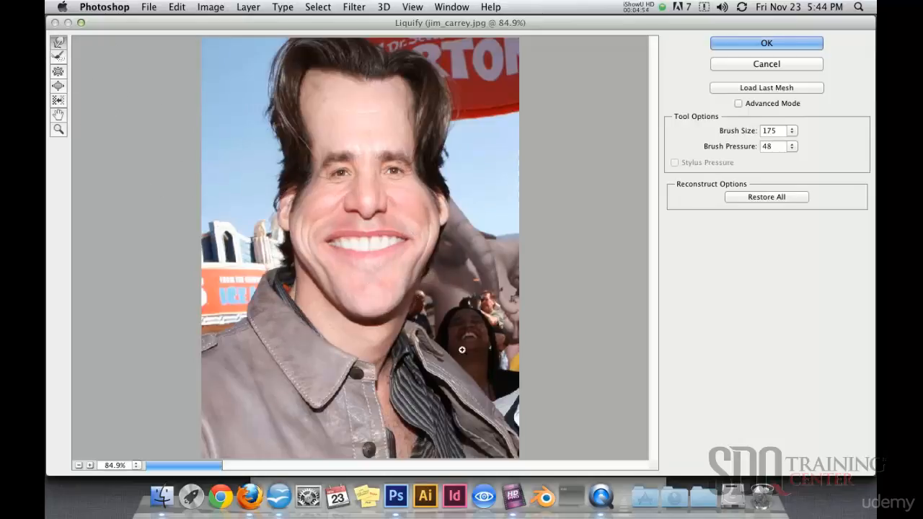
Push the jawline inward on both sides of the chin to narrow it, and apply the Liquify distortion to the image.
key(super+minus)
mouse_move(302, 281)
mouse_down()
mouse_move(320, 292)
mouse_move(305, 281)
mouse_move(320, 293)
mouse_move(313, 276)
mouse_move(321, 297)
mouse_move(313, 278)
mouse_move(325, 279)
mouse_move(331, 307)
mouse_move(315, 280)
mouse_move(330, 284)
mouse_move(336, 308)
mouse_up()
mouse_move(409, 321)
mouse_down()
mouse_move(395, 329)
mouse_move(391, 297)
mouse_up()
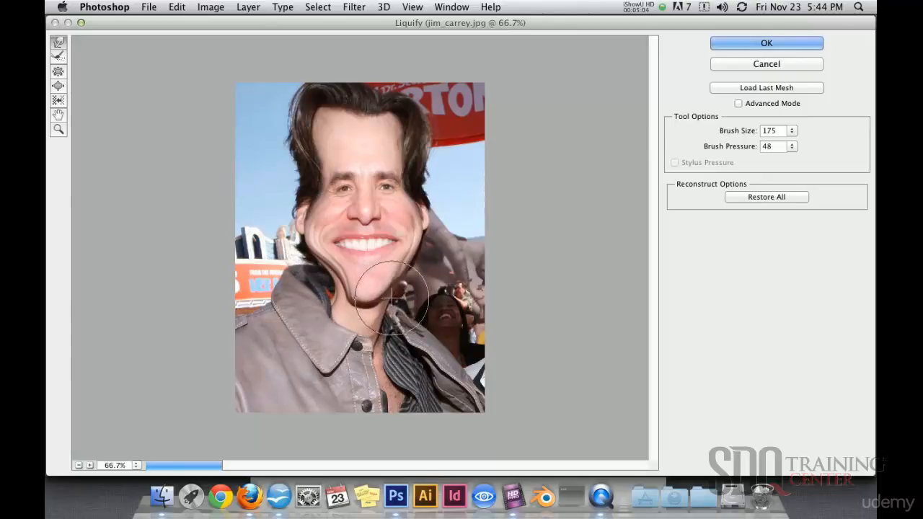
drag(315, 277, 322, 280)
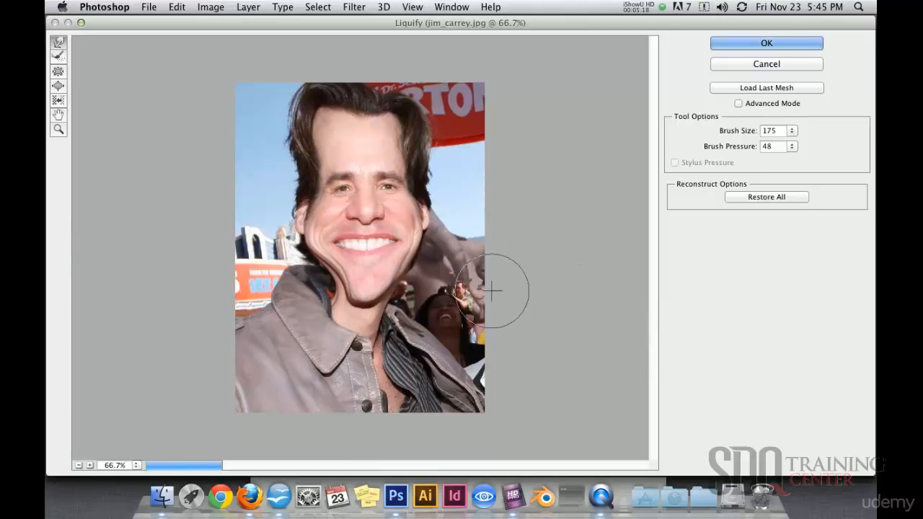
key(super+minus)
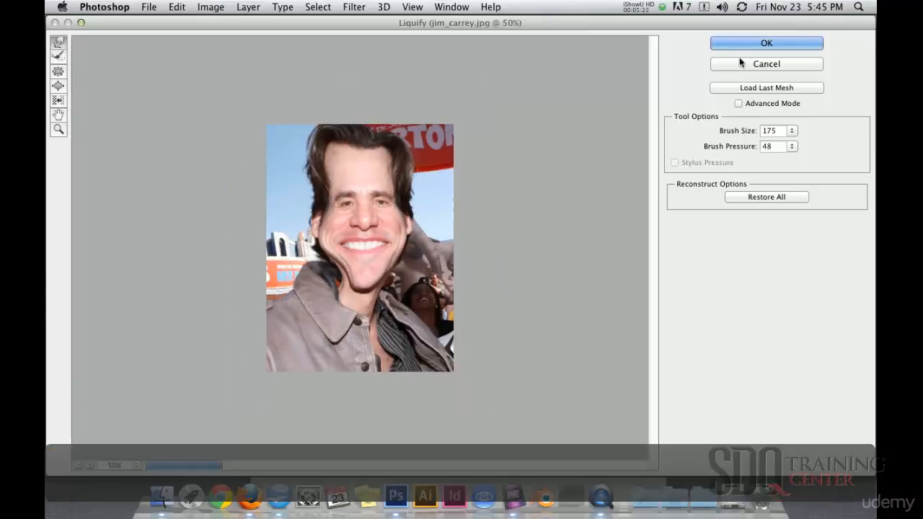
click(761, 44)
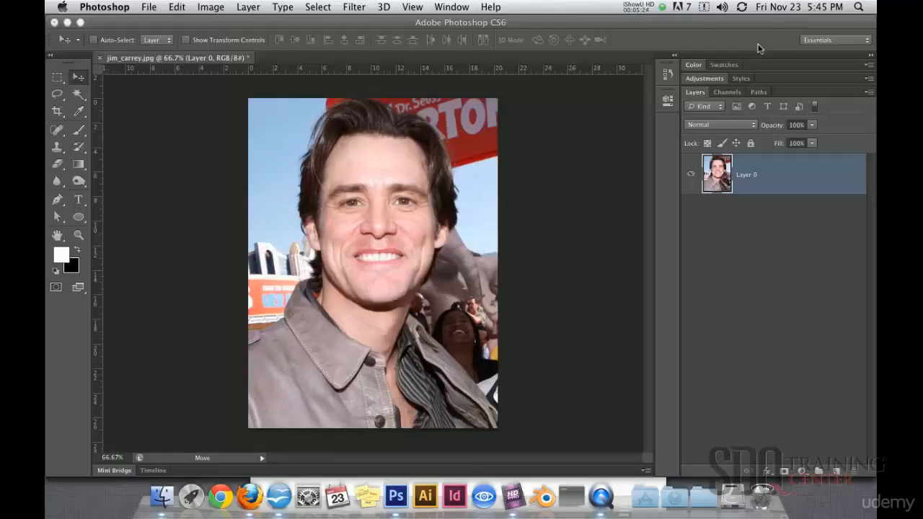
Compare the photo before and after the Liquify filter by repeatedly undoing and redoing it.
key(super+minus)
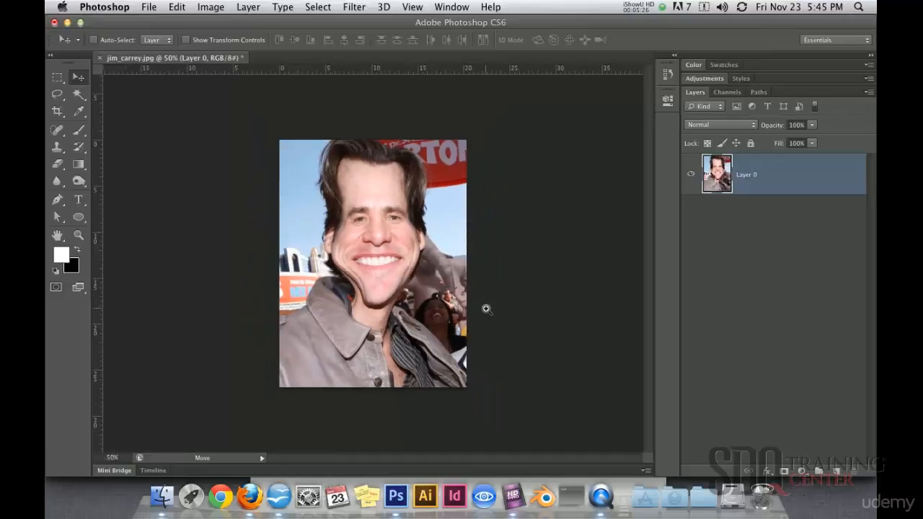
key(super+z)
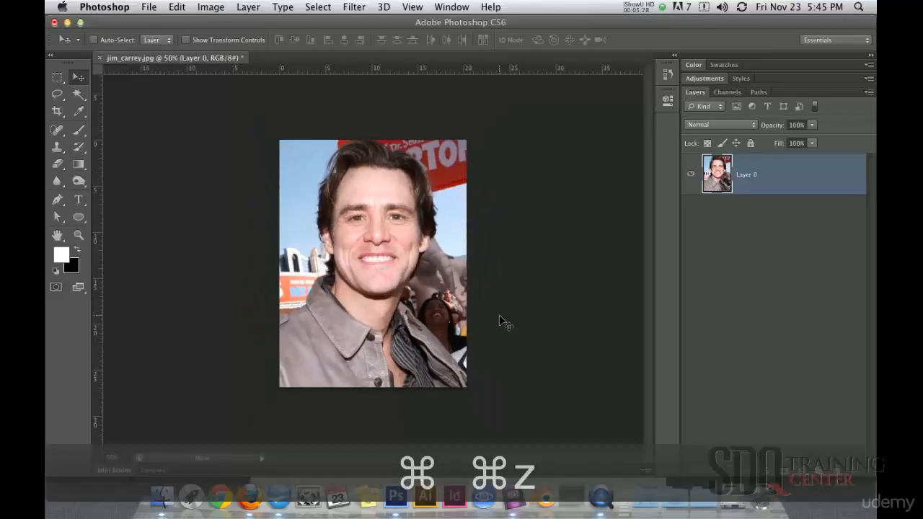
key(super+z)
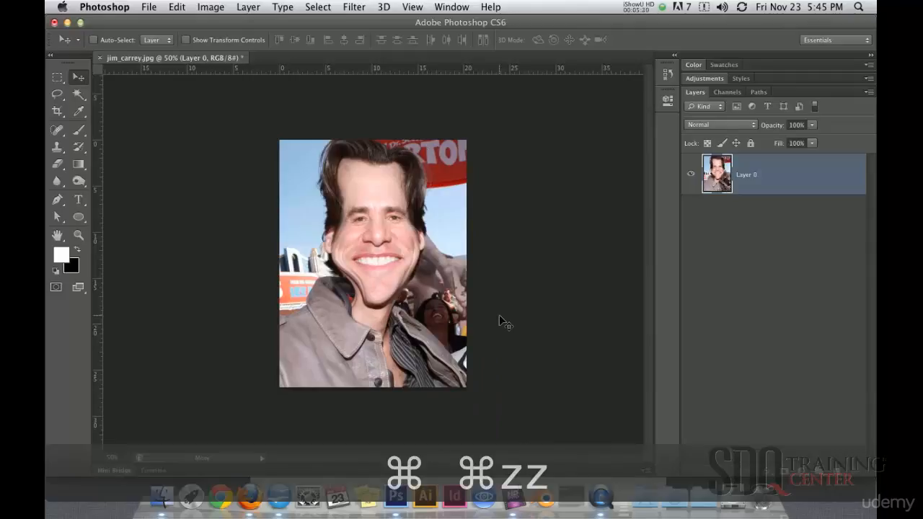
key(super+z)
key(super+z)
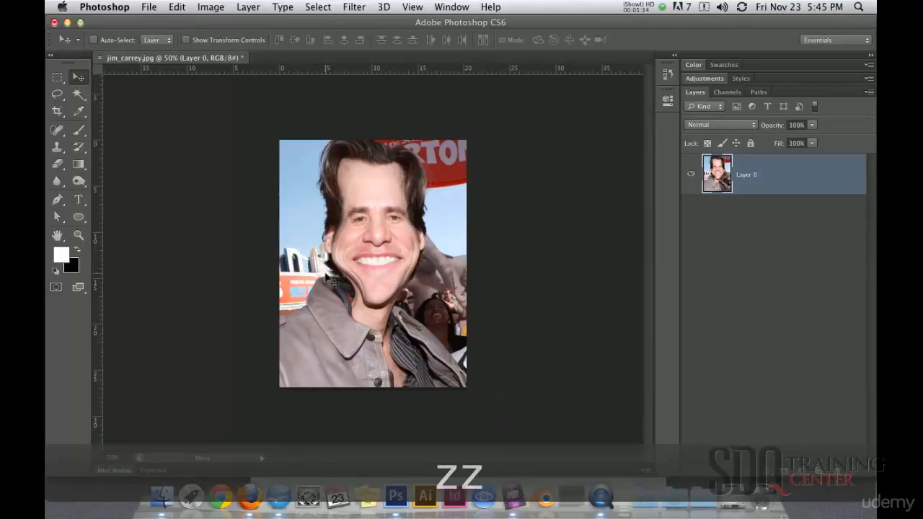